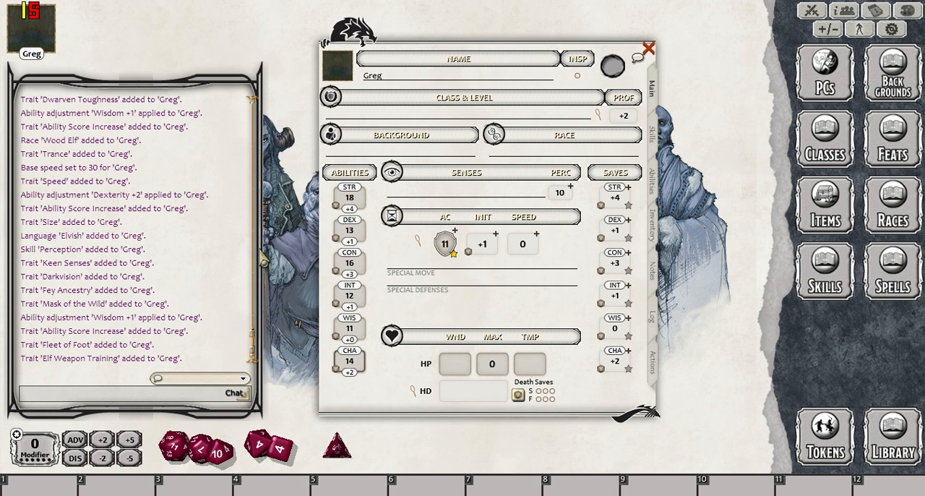
{"action": "mouse_move", "coordinate": [281, 448]}
{"action": "left_mouse_down"}
{"action": "mouse_move", "coordinate": [290, 457]}
{"action": "mouse_move", "coordinate": [313, 344]}
{"action": "mouse_move", "coordinate": [192, 352]}
{"action": "mouse_move", "coordinate": [166, 314]}
{"action": "mouse_move", "coordinate": [162, 239]}
{"action": "mouse_move", "coordinate": [164, 303]}
{"action": "mouse_move", "coordinate": [293, 451]}
{"action": "left_mouse_up"}
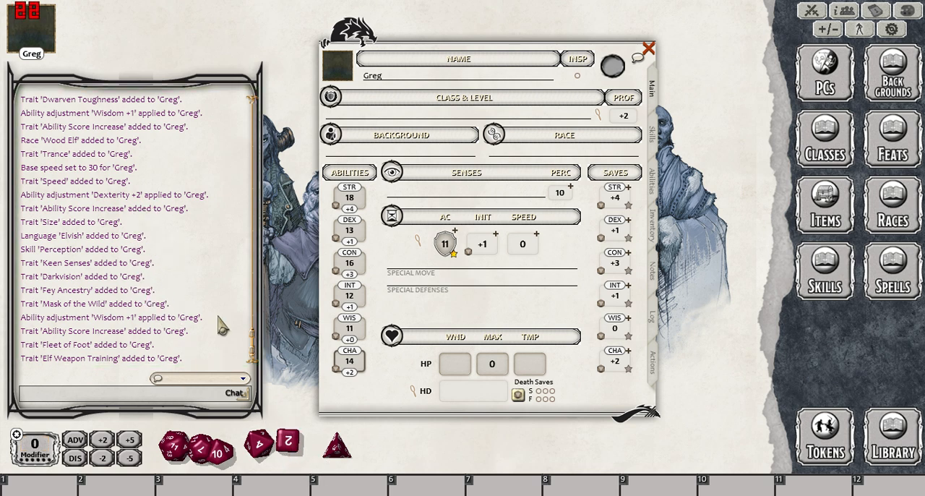
{"action": "mouse_move", "coordinate": [288, 441]}
{"action": "left_mouse_down"}
{"action": "mouse_move", "coordinate": [152, 204]}
{"action": "mouse_move", "coordinate": [282, 450]}
{"action": "mouse_move", "coordinate": [302, 445]}
{"action": "left_mouse_up"}
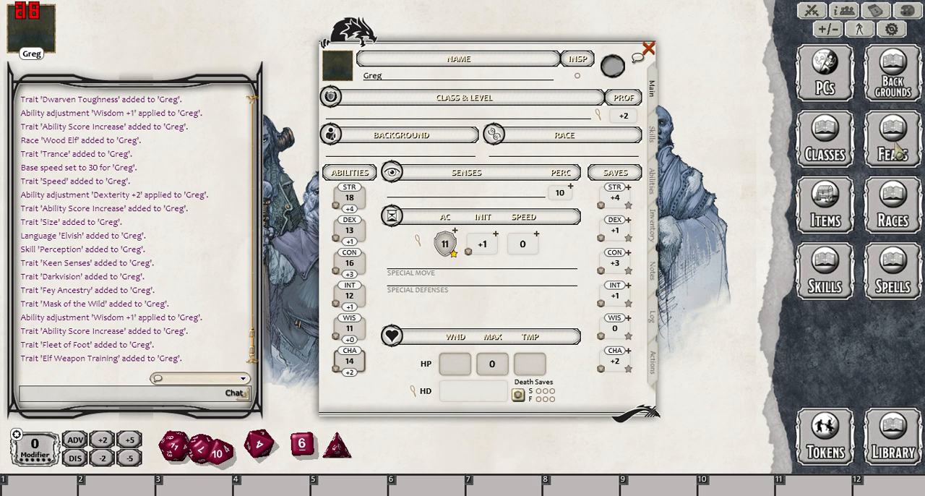
- Add the Elf race from the D&D 5E Unearthed Arcana source to the character sheet, choosing Moon Elf as the sub-race
{"action": "left_click", "coordinate": [890, 208]}
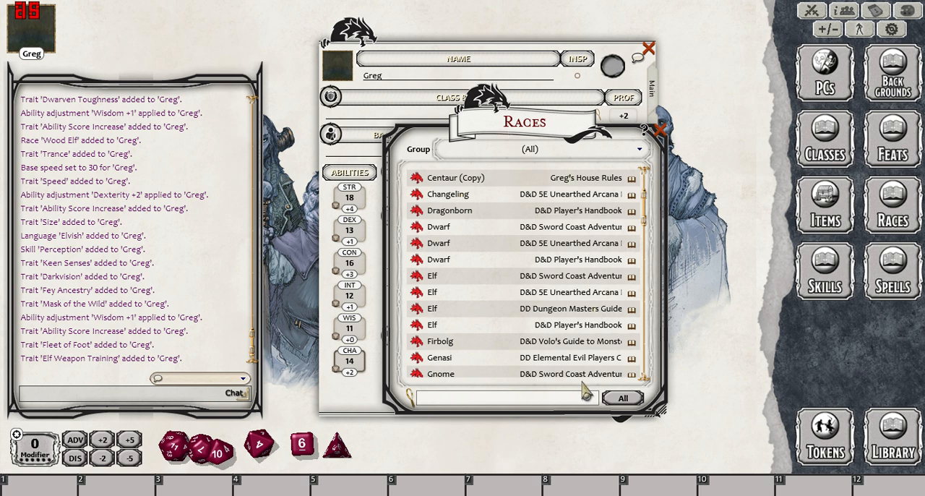
{"action": "left_click_drag", "start_coordinate": [491, 142], "coordinate": [714, 178]}
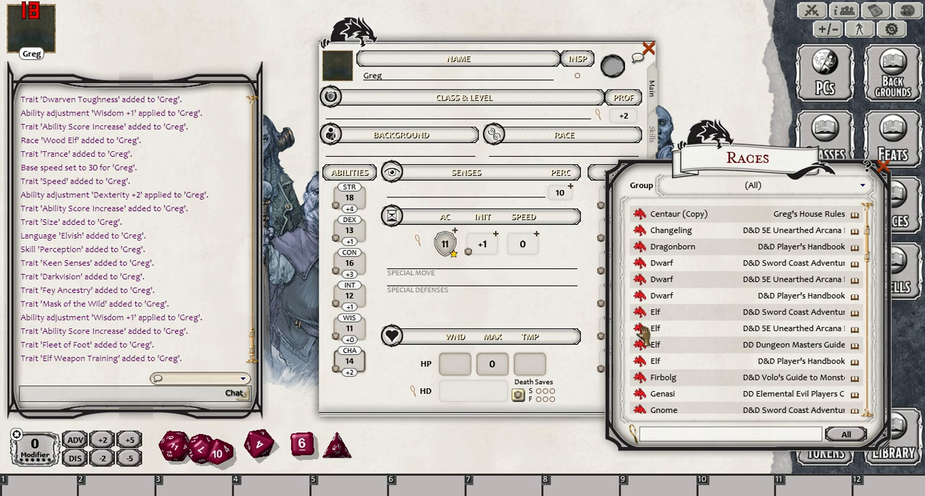
{"action": "left_click_drag", "start_coordinate": [641, 327], "coordinate": [524, 154]}
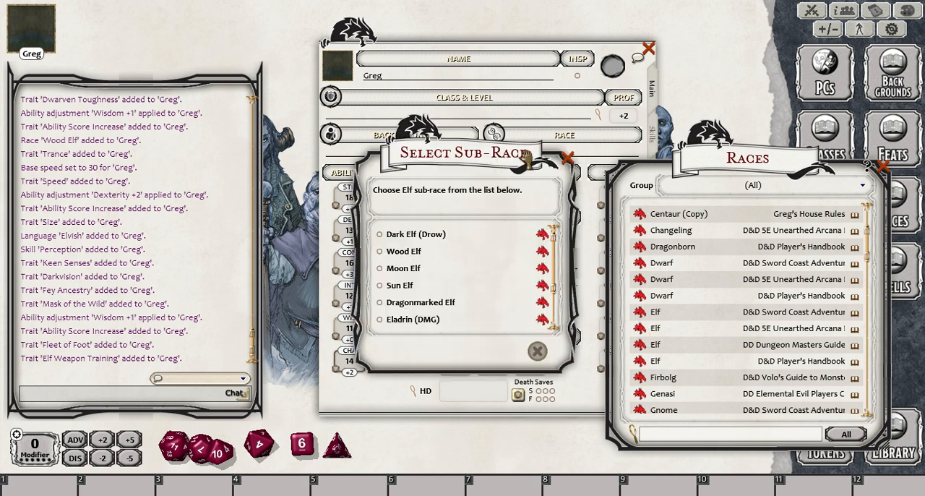
{"action": "left_click", "coordinate": [381, 269]}
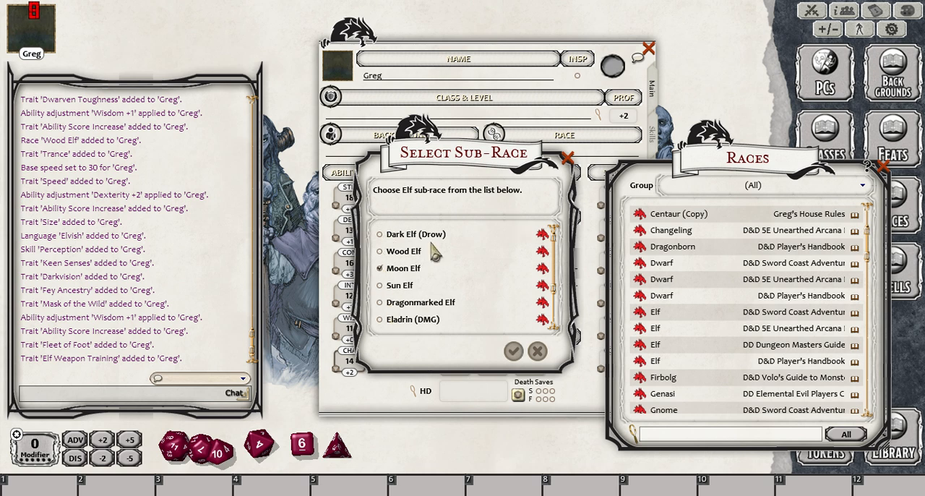
{"action": "left_click", "coordinate": [515, 352]}
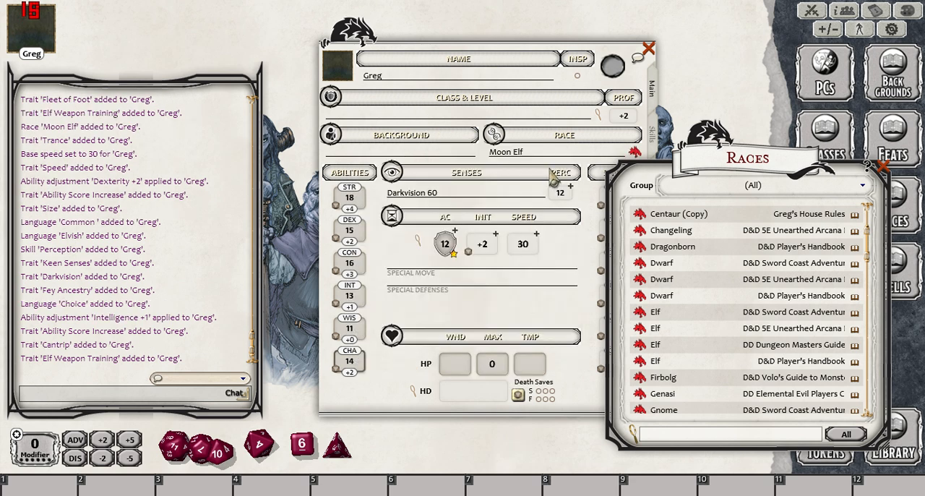
- Compare the sub-races in the race record linked from the character sheet with those in the Sword Coast Elf record
{"action": "left_click_drag", "start_coordinate": [542, 58], "coordinate": [461, 45]}
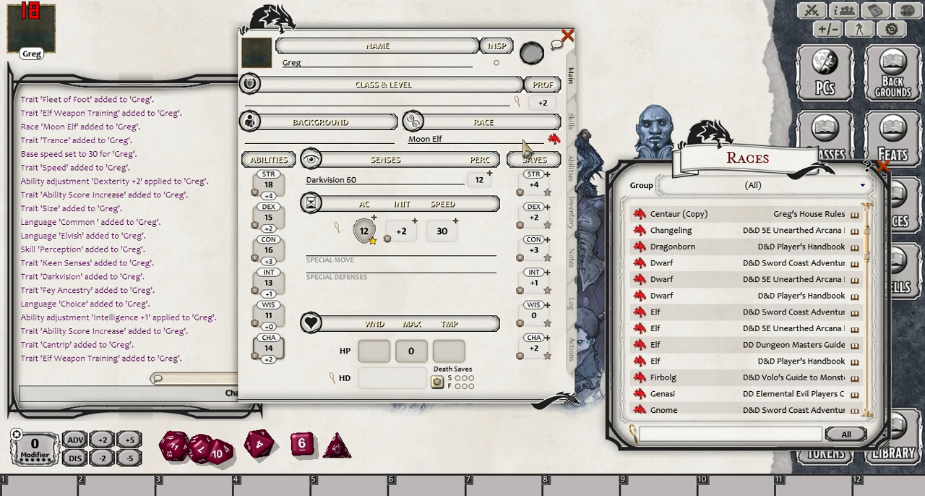
{"action": "left_click", "coordinate": [554, 141]}
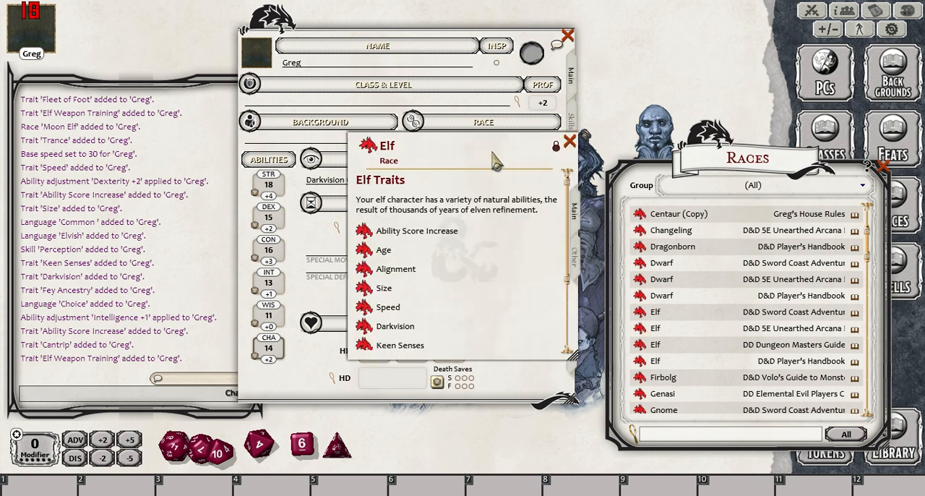
{"action": "left_click", "coordinate": [580, 268]}
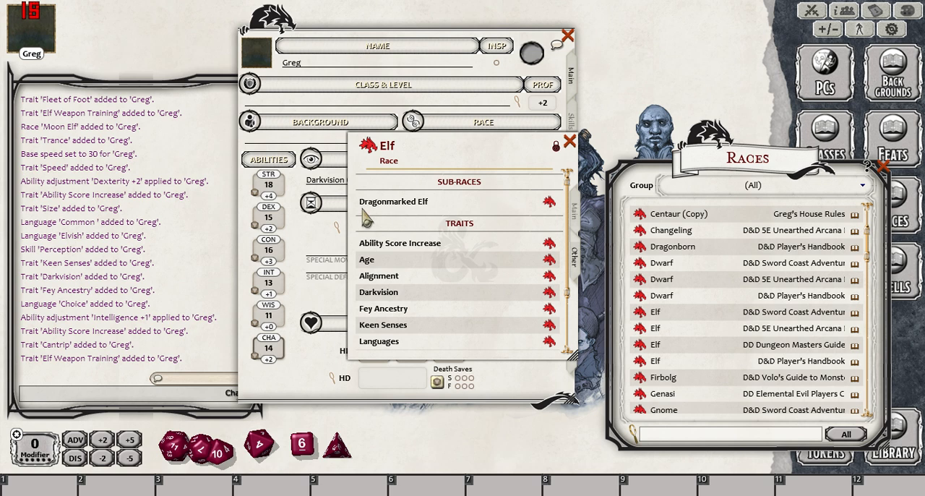
{"action": "left_click", "coordinate": [569, 141]}
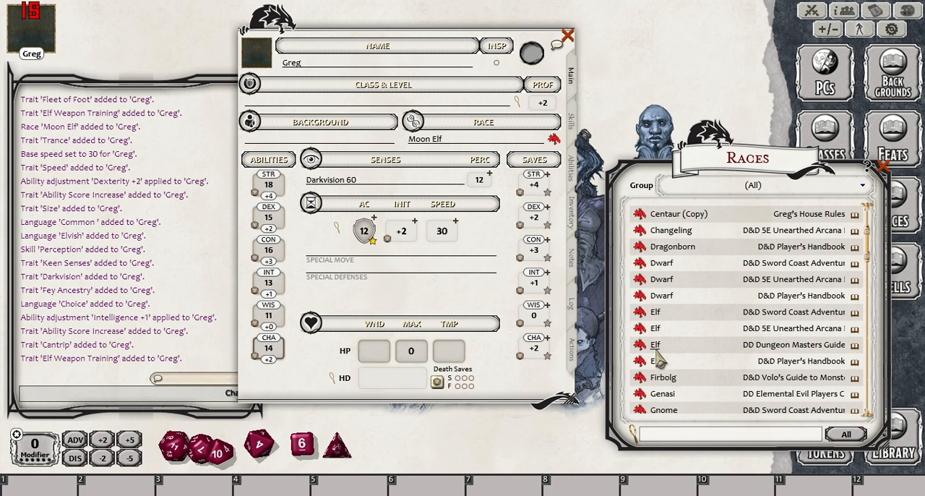
{"action": "left_click", "coordinate": [639, 318]}
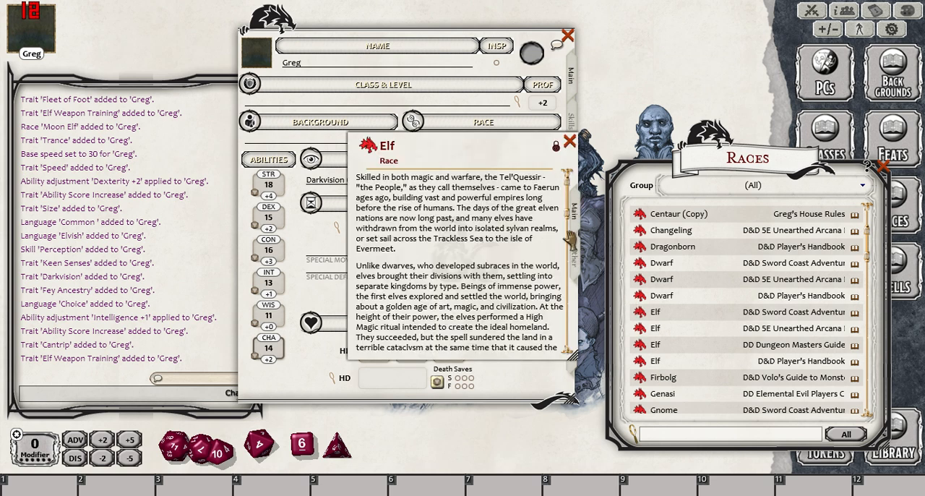
{"action": "left_click", "coordinate": [571, 256]}
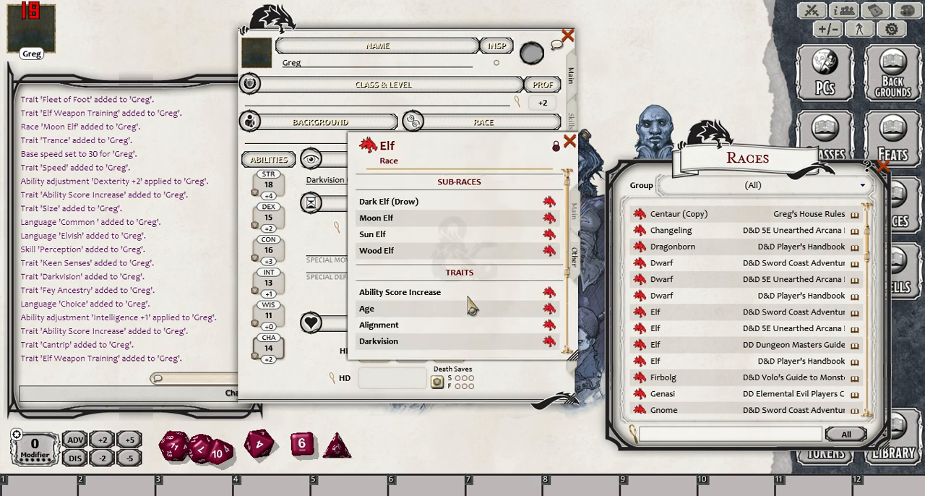
{"action": "left_click", "coordinate": [569, 140]}
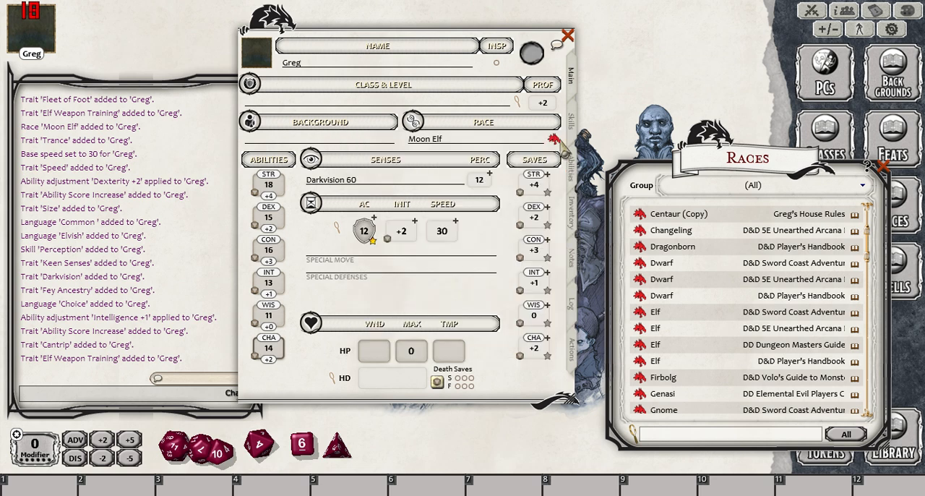
- Review the character's linked race record, then check the sub-races of the Unearthed Arcana and Sword Coast Elf records
{"action": "left_click", "coordinate": [555, 139]}
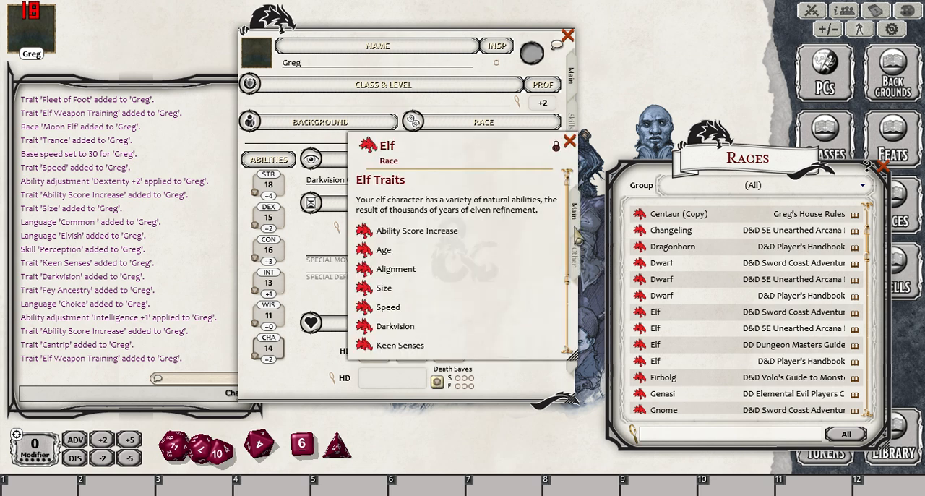
{"action": "left_click", "coordinate": [570, 140]}
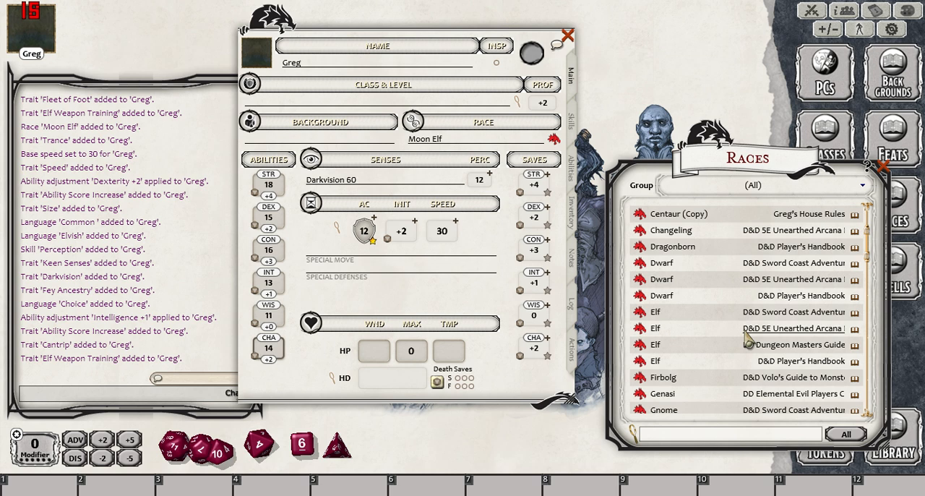
{"action": "left_click", "coordinate": [642, 329]}
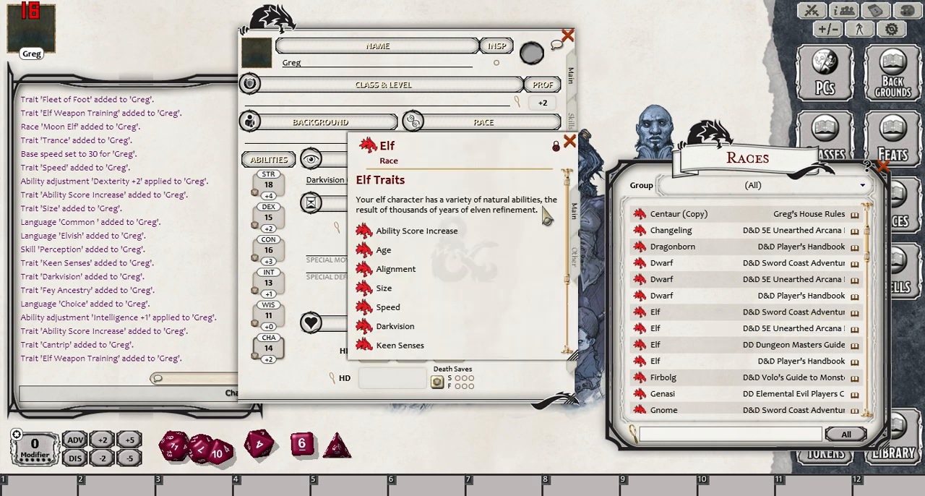
{"action": "left_click", "coordinate": [576, 269]}
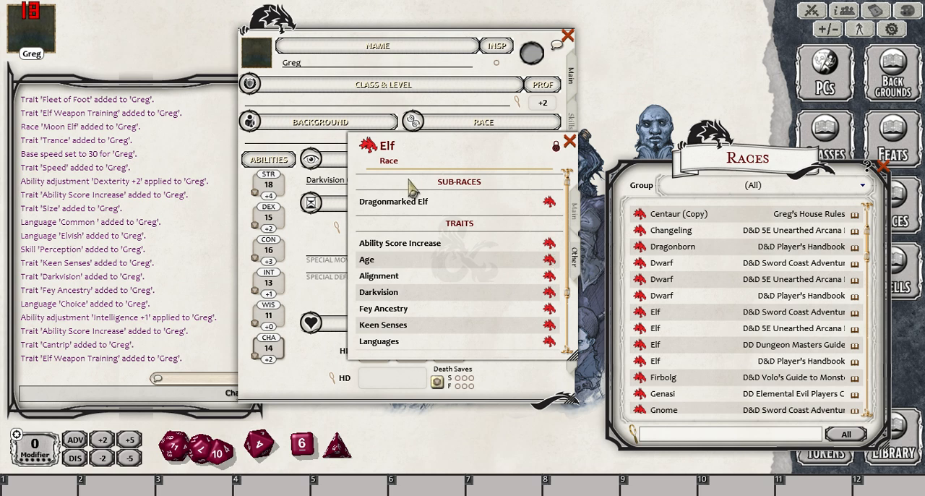
{"action": "left_click", "coordinate": [569, 141]}
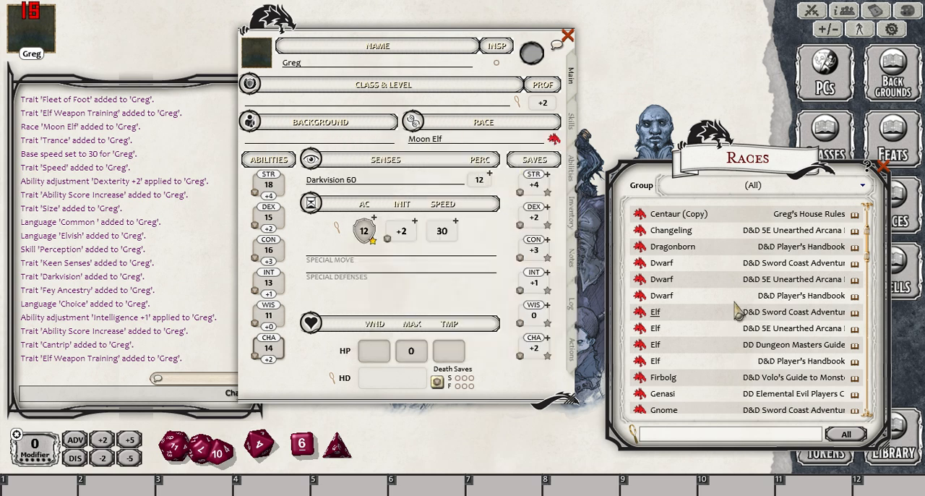
{"action": "left_click", "coordinate": [639, 318]}
{"action": "left_click", "coordinate": [574, 254]}
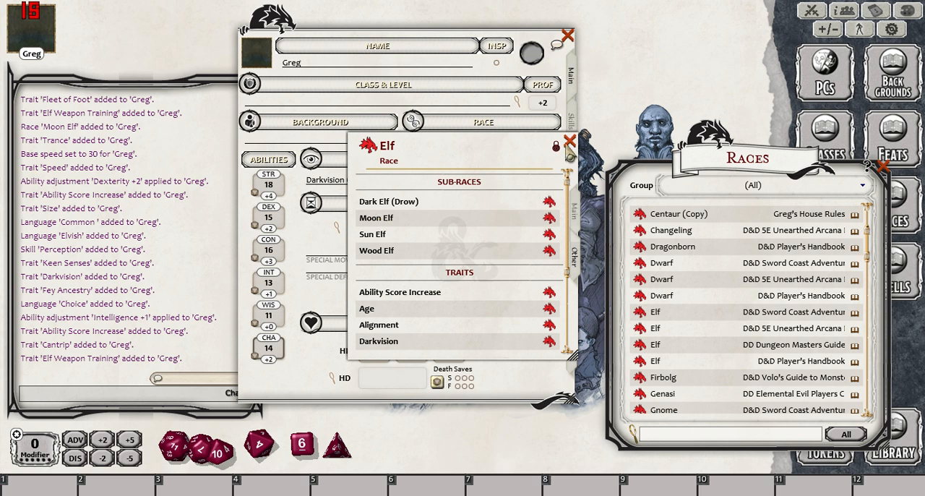
{"action": "left_click", "coordinate": [571, 141]}
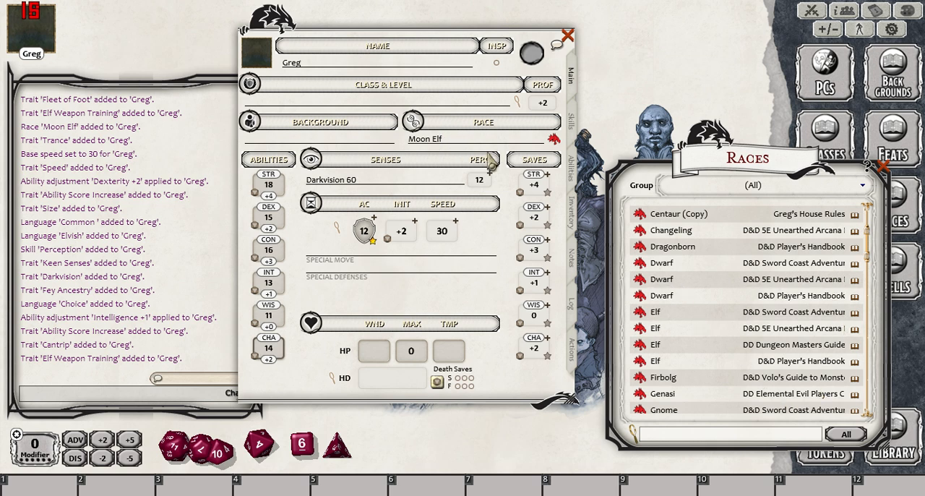
- Recheck which sub-races are listed in the race record linked from the character sheet
{"action": "left_click", "coordinate": [553, 140]}
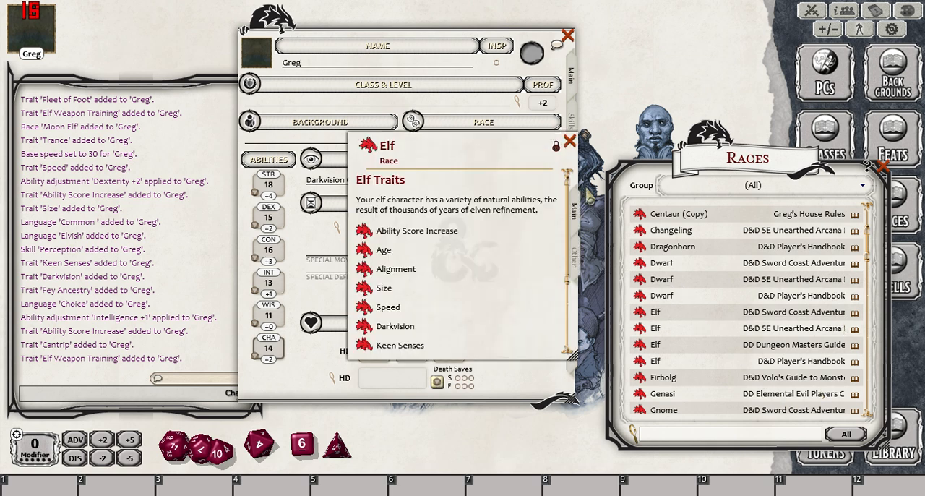
{"action": "left_click", "coordinate": [574, 256]}
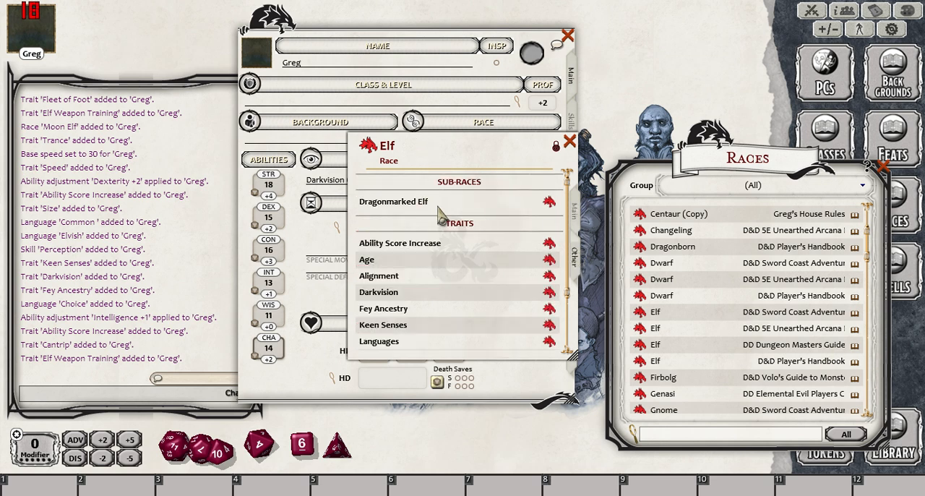
{"action": "left_click", "coordinate": [570, 141]}
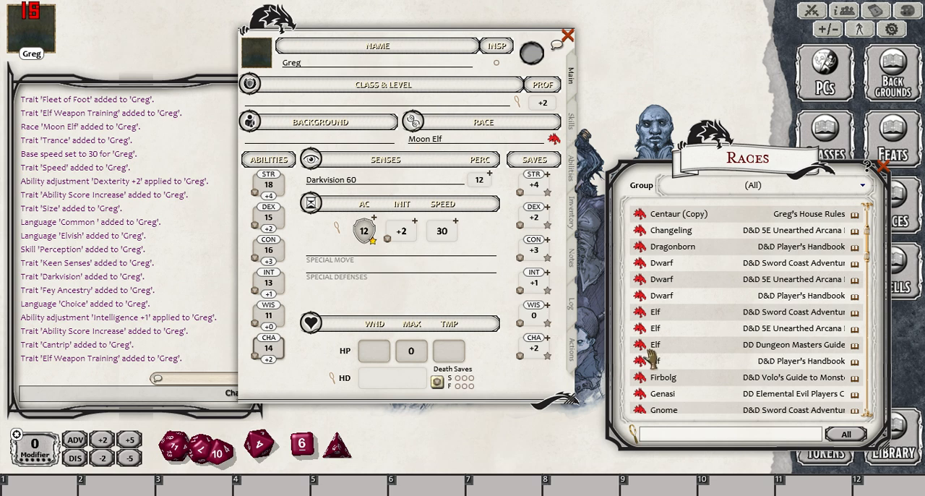
{"action": "left_click", "coordinate": [556, 141]}
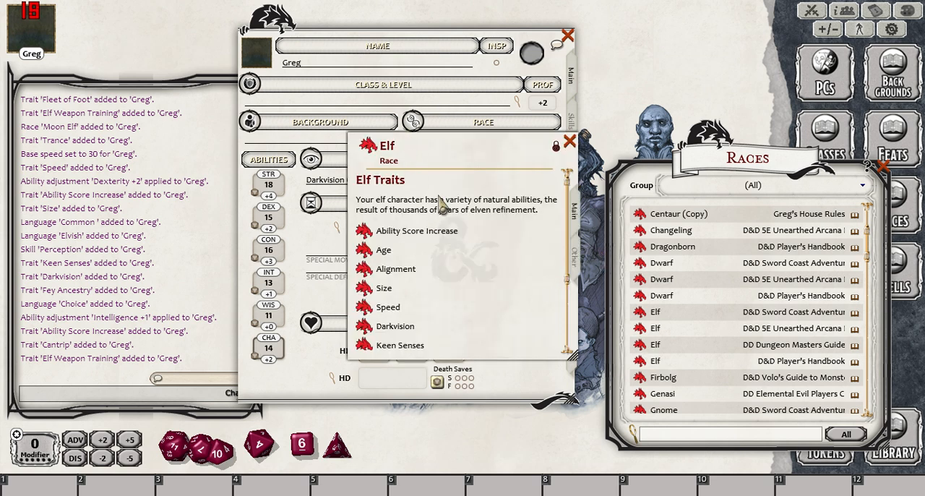
{"action": "left_click", "coordinate": [574, 262]}
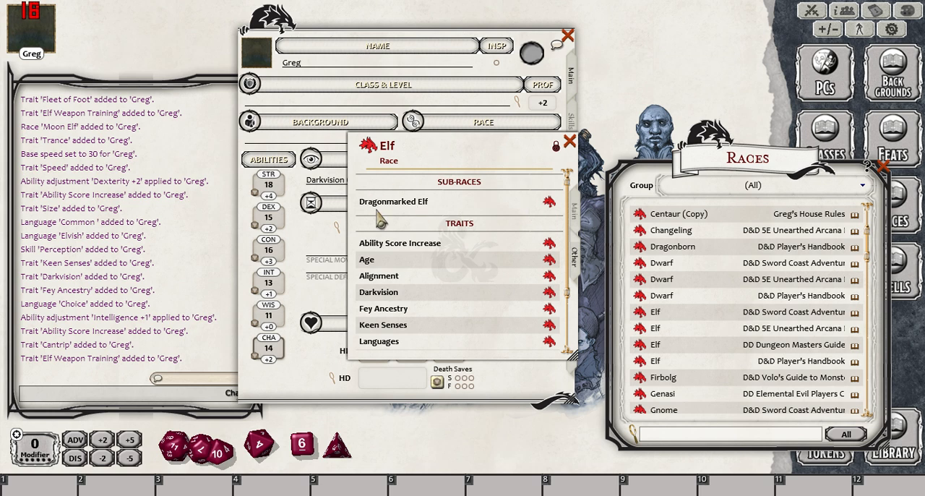
{"action": "left_click", "coordinate": [568, 141]}
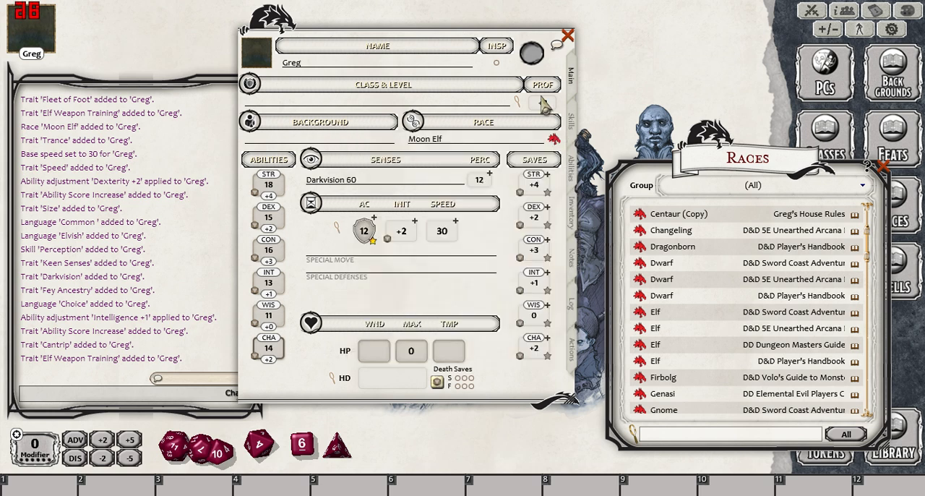
- View the Moon Elf subrace description through the Sword Coast Elf record's sub-race list
{"action": "left_click_drag", "start_coordinate": [802, 161], "coordinate": [775, 87]}
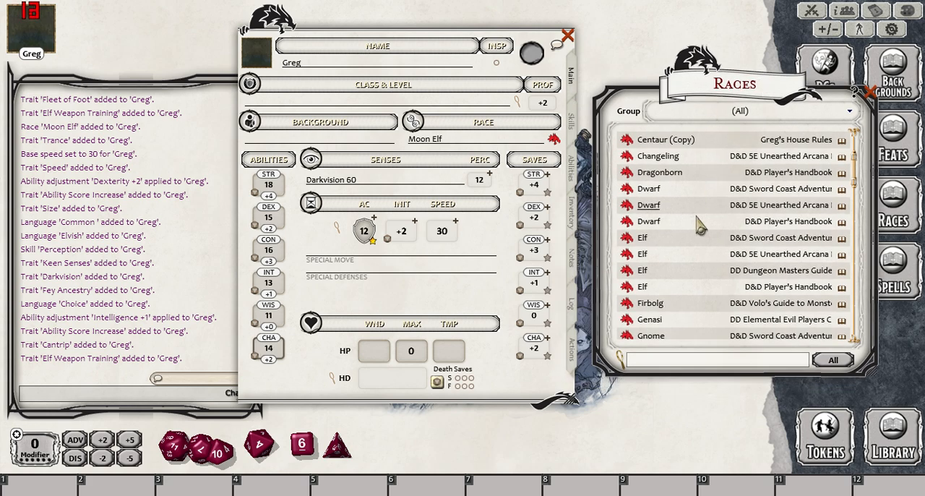
{"action": "left_click", "coordinate": [625, 245]}
{"action": "left_click", "coordinate": [577, 265]}
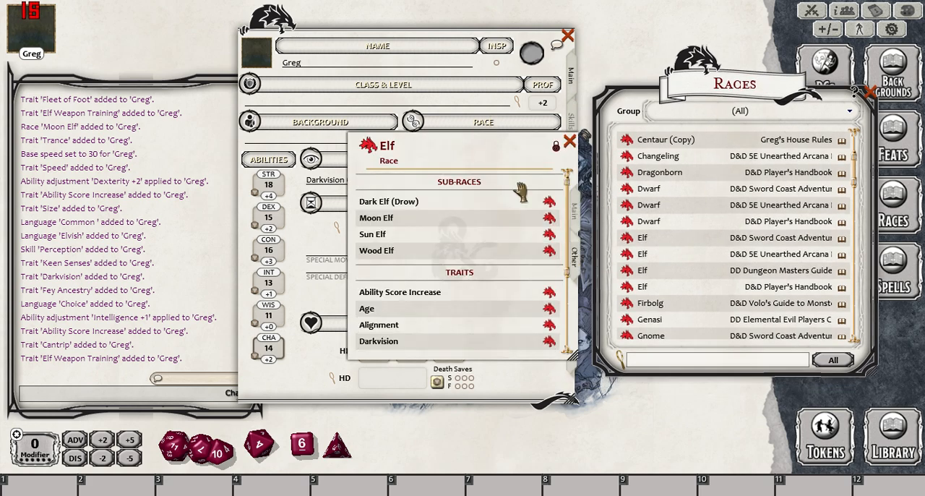
{"action": "left_click", "coordinate": [552, 209]}
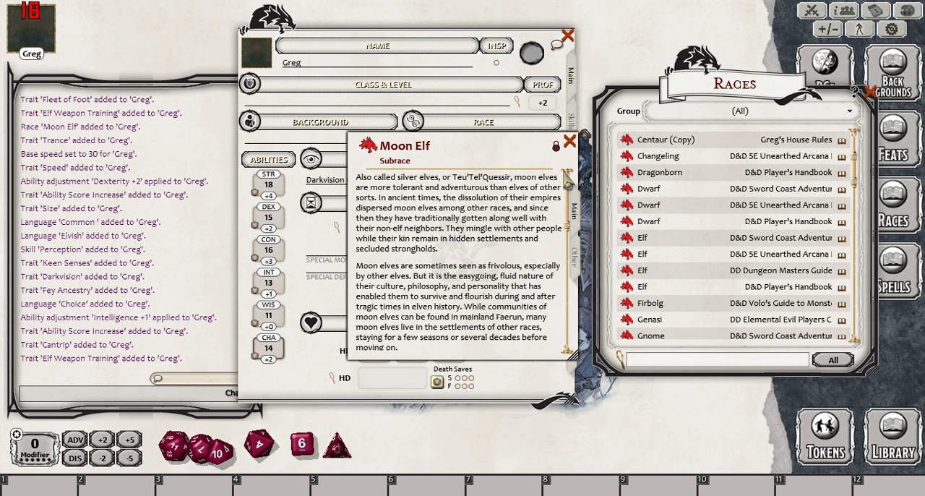
{"action": "left_click", "coordinate": [569, 142]}
{"action": "left_click", "coordinate": [569, 142]}
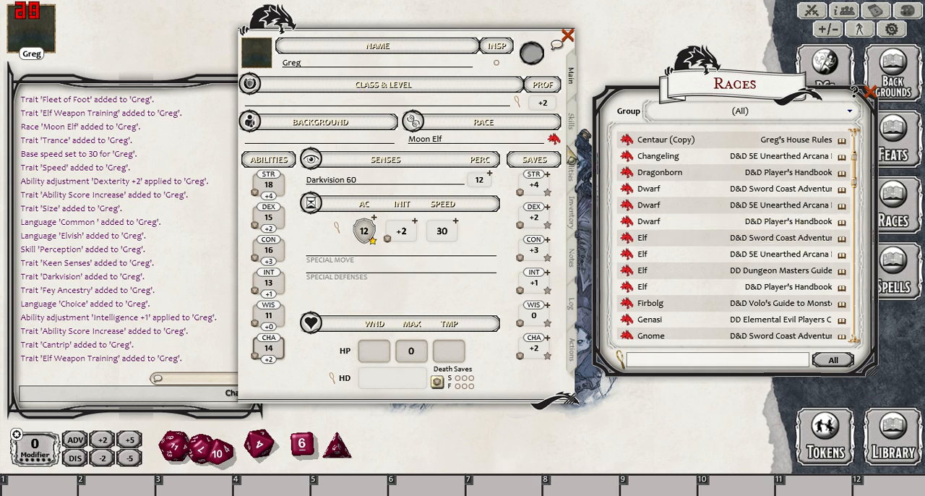
- Reopen the character's linked race record to look over its general Elf traits, then close it
{"action": "left_click", "coordinate": [422, 124]}
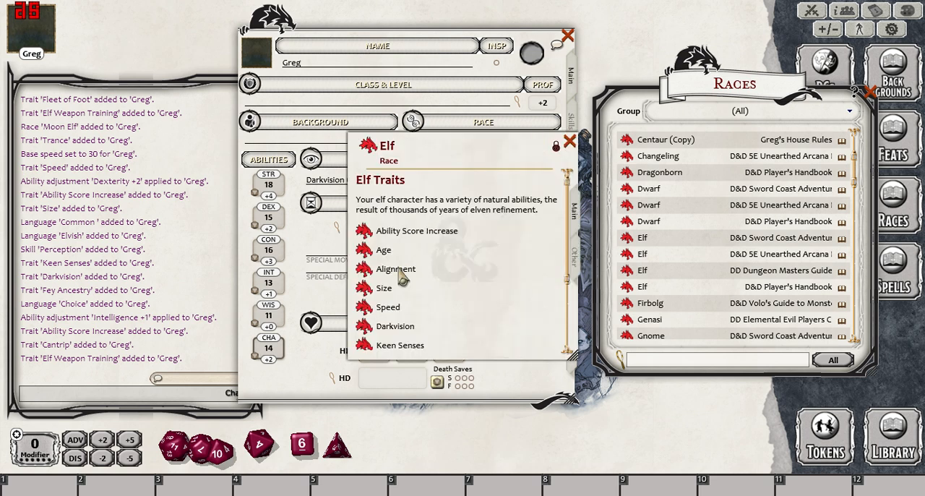
{"action": "left_click", "coordinate": [569, 142]}
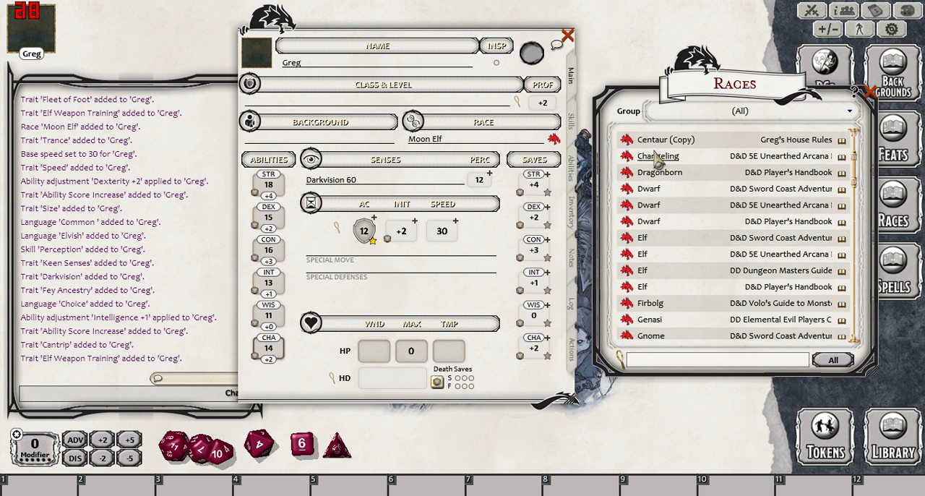
{"action": "left_click", "coordinate": [554, 139]}
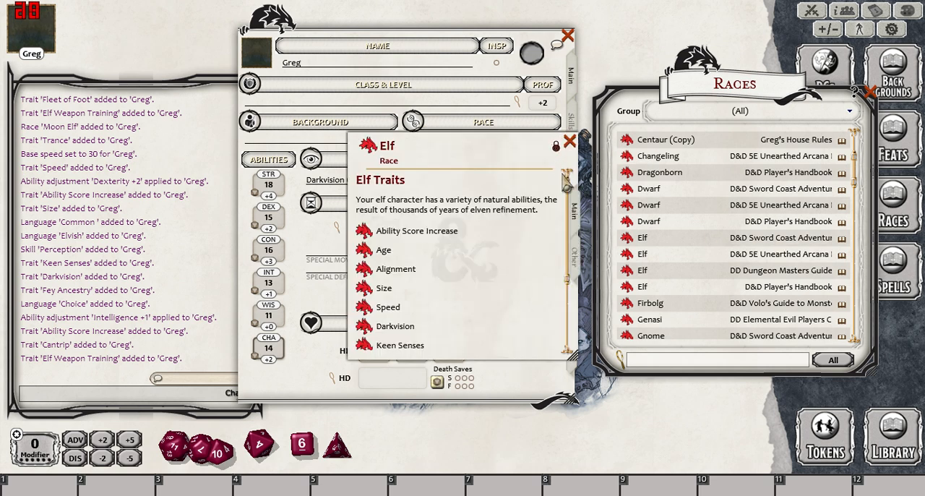
{"action": "left_click", "coordinate": [566, 144]}
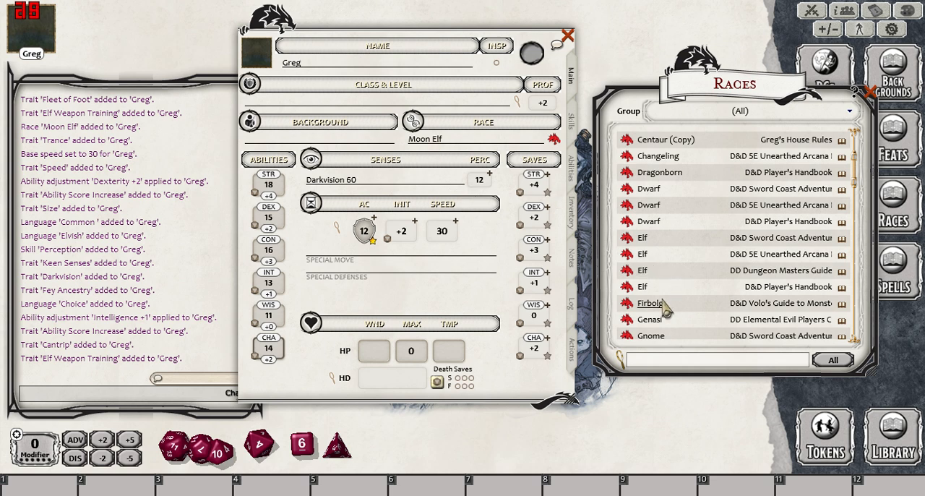
- Replace the character's race with Firbolg from Volo's Guide, then check the traits and languages on the character's abilities page
{"action": "left_click_drag", "start_coordinate": [626, 287], "coordinate": [472, 145]}
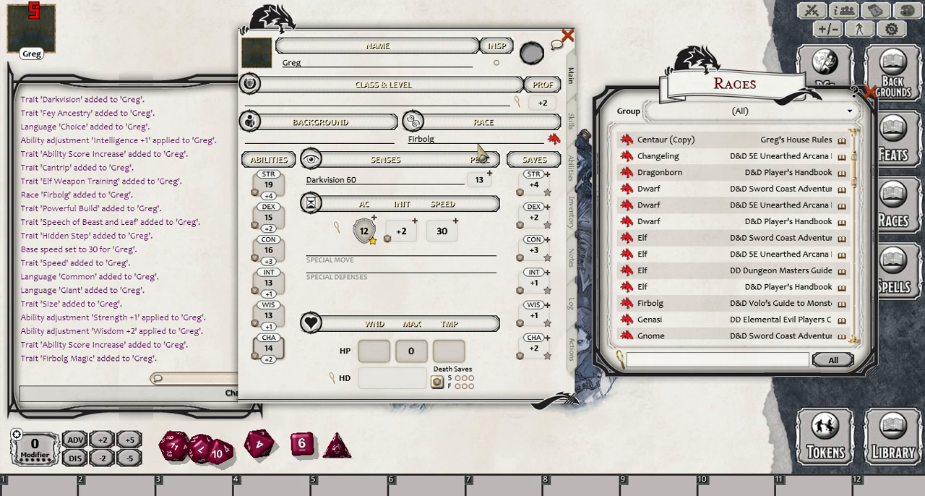
{"action": "left_click", "coordinate": [571, 170]}
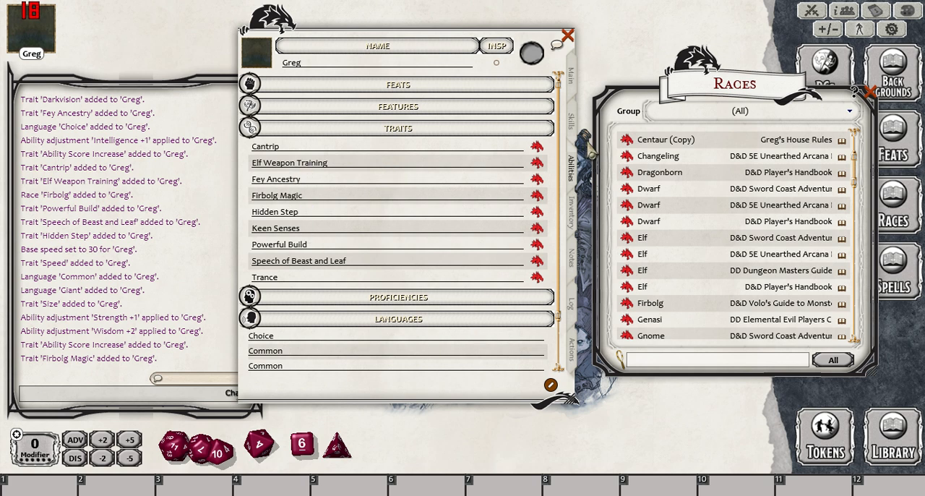
{"action": "left_click", "coordinate": [574, 81]}
- Append the word "delete" to the character's name on the main page
{"action": "left_click", "coordinate": [357, 63]}
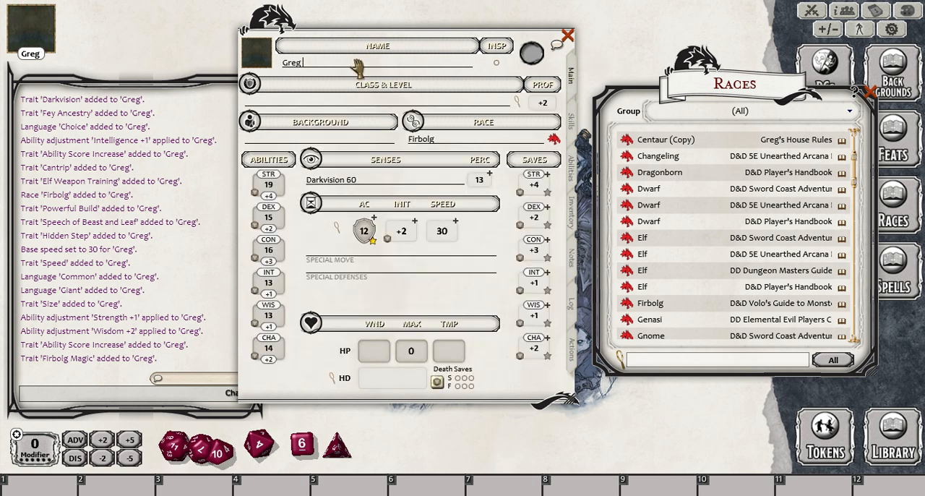
{"action": "type", "text": "delete"}
{"action": "key", "text": "BackSpace"}
{"action": "key", "text": "BackSpace"}
{"action": "type", "text": "ete"}
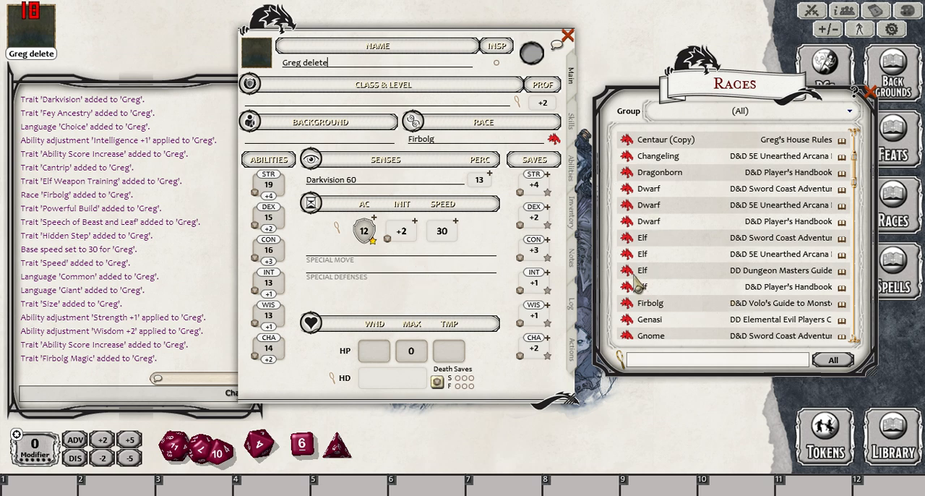
- Apply a Dwarf race to the character with Shield Dwarf as the sub-race
{"action": "left_click_drag", "start_coordinate": [638, 285], "coordinate": [499, 145]}
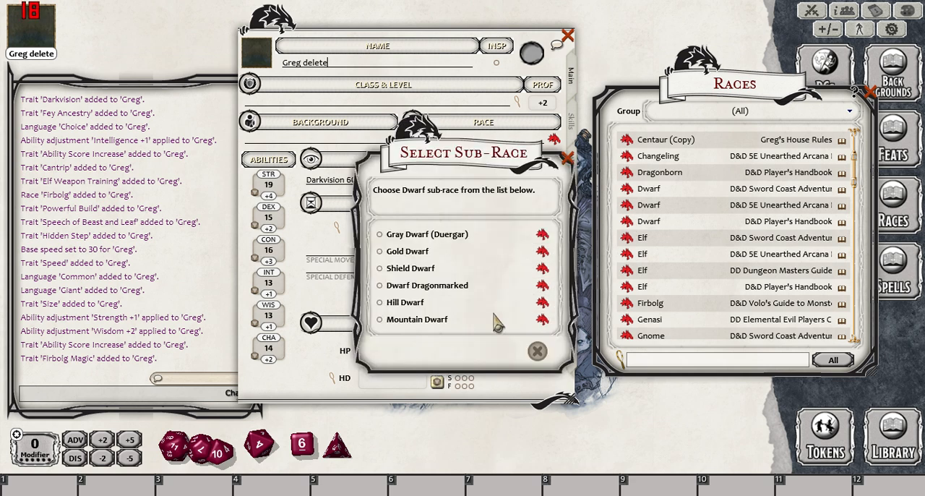
{"action": "left_click", "coordinate": [386, 269]}
{"action": "left_click", "coordinate": [513, 351]}
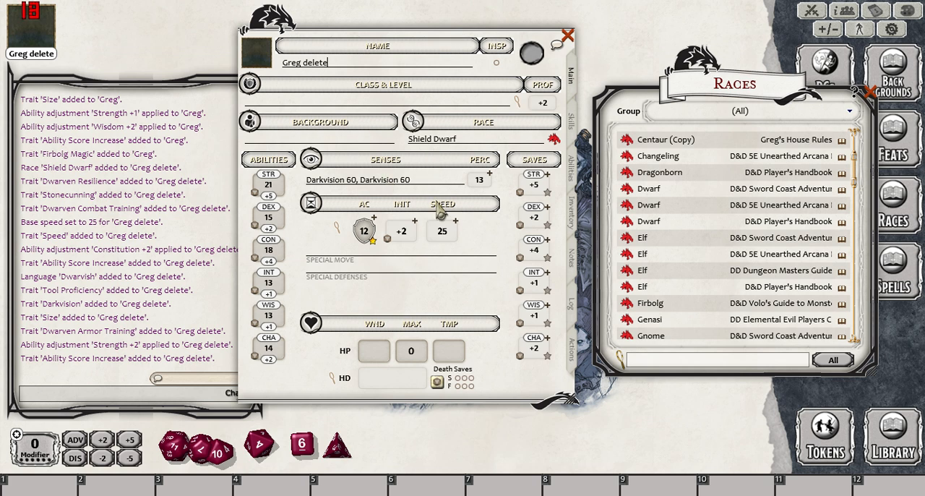